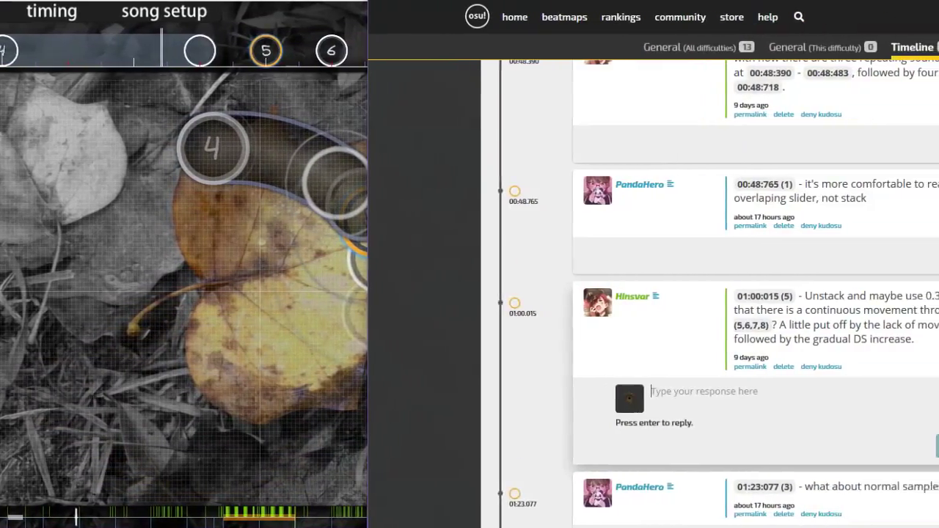
# Step: Type 'sounds g' into the discussion reply box
pyautogui.write('sounds g')
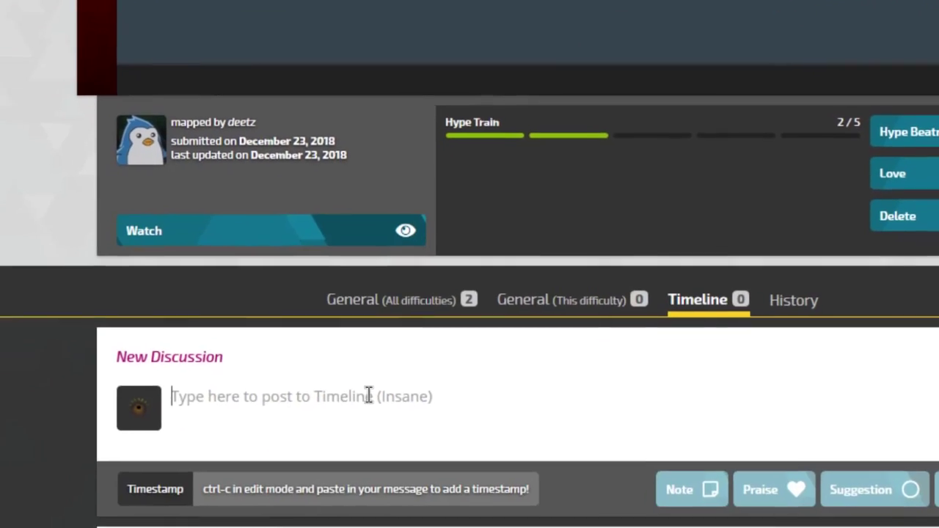
# Step: Draft 'cal' and 'oul' comments in New Discussion boxes, then erase the timestamped draft back to its time
pyautogui.write('cal')
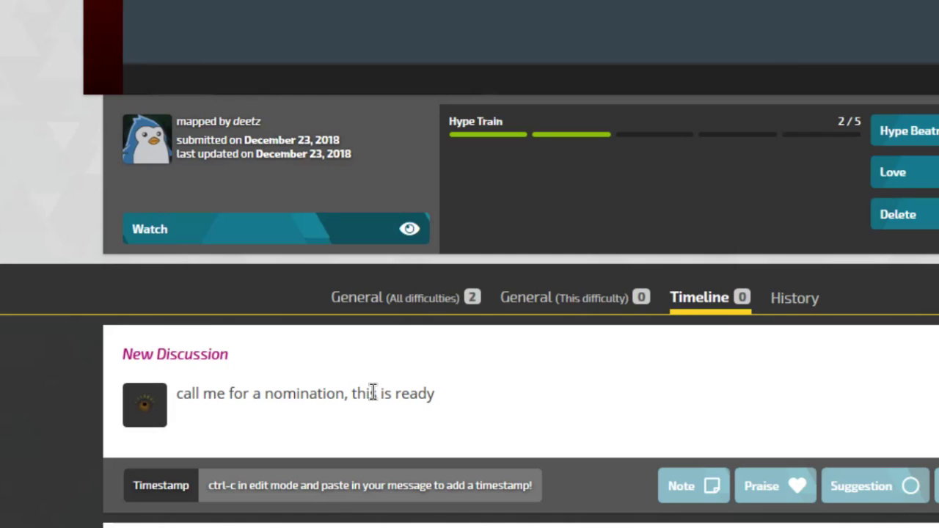
pyautogui.write('oul')
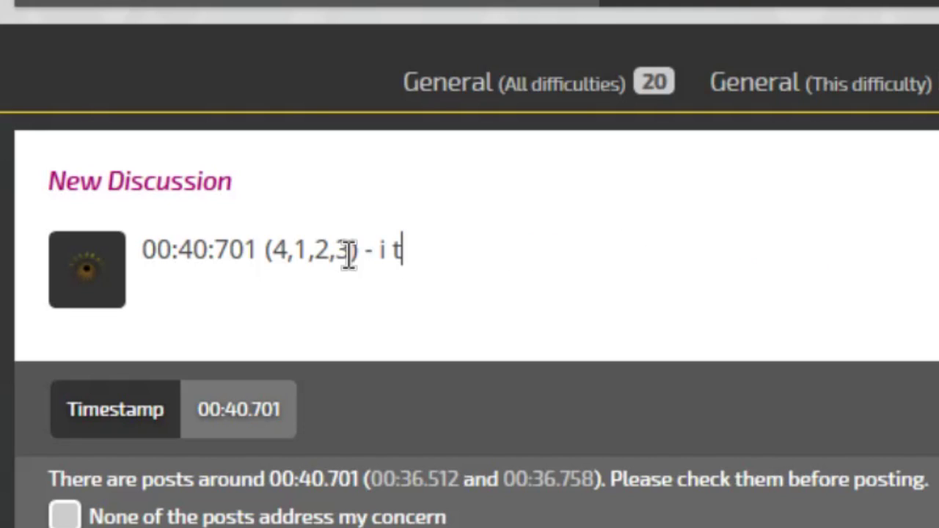
pyautogui.press('BackSpace')
pyautogui.press('BackSpace')
pyautogui.press('BackSpace')
pyautogui.press('BackSpace')
pyautogui.press('BackSpace')
pyautogui.press('BackSpace')
pyautogui.press('BackSpace')
pyautogui.press('BackSpace')
pyautogui.press('BackSpace')
pyautogui.press('BackSpace')
pyautogui.press('BackSpace')
pyautogui.press('BackSpace')
pyautogui.press('BackSpace')
pyautogui.press('BackSpace')
pyautogui.press('BackSpace')
pyautogui.press('BackSpace')
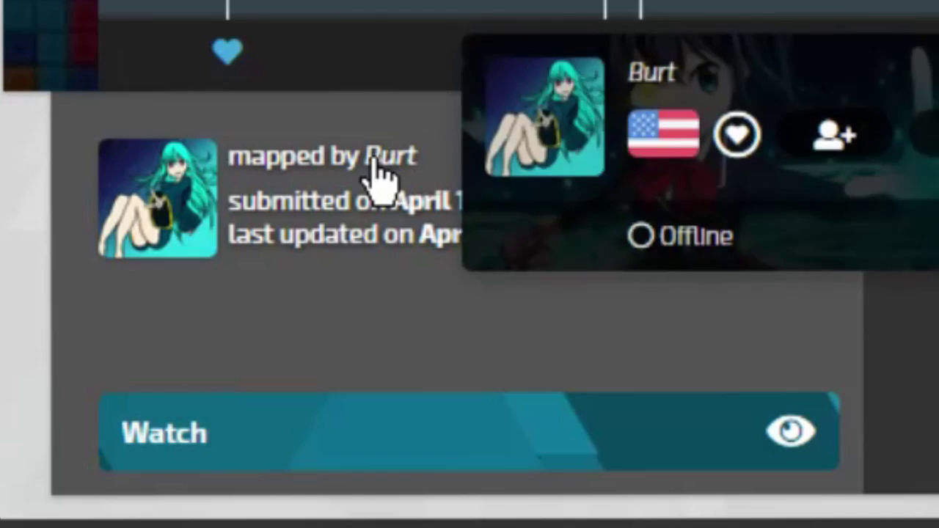
# Step: Open the mapper's profile and scroll through its Beatmaps section
pyautogui.click(377, 166)
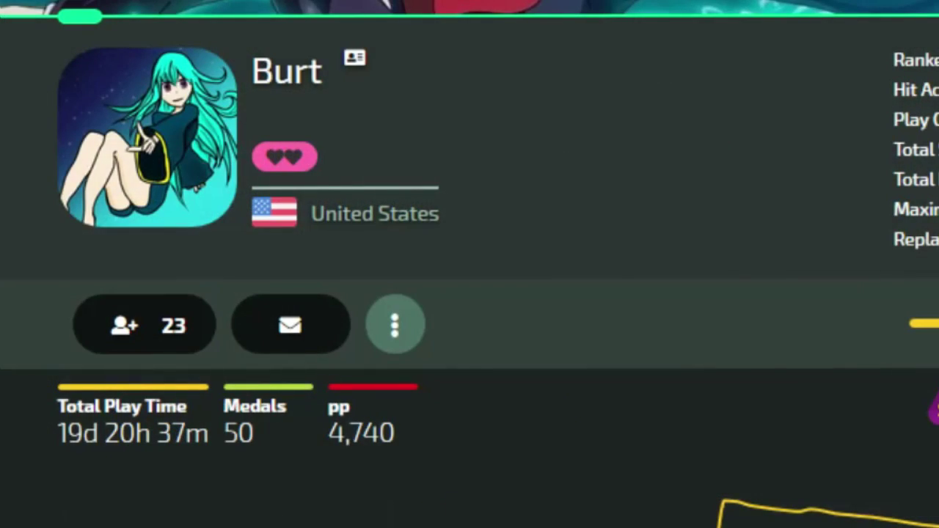
pyautogui.scroll(-5, 692, 504)
pyautogui.click(692, 506)
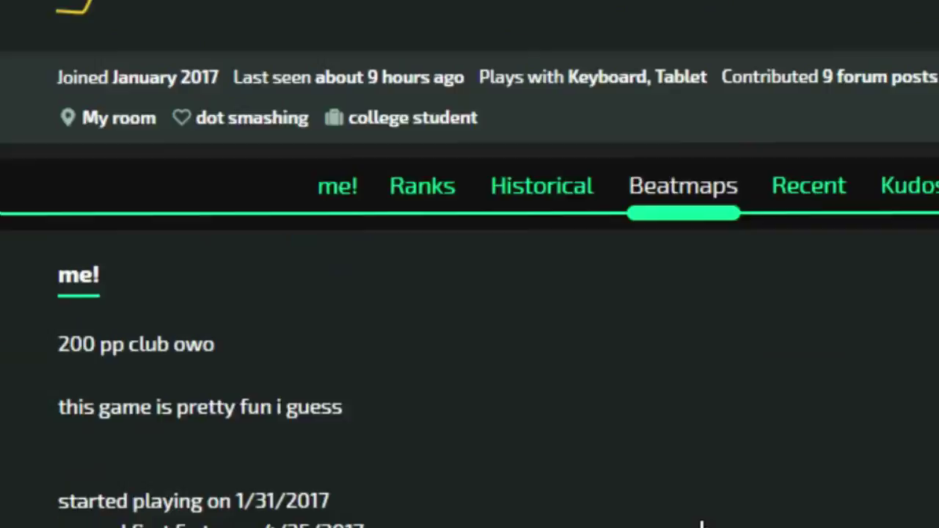
pyautogui.scroll(-5, 556, 279)
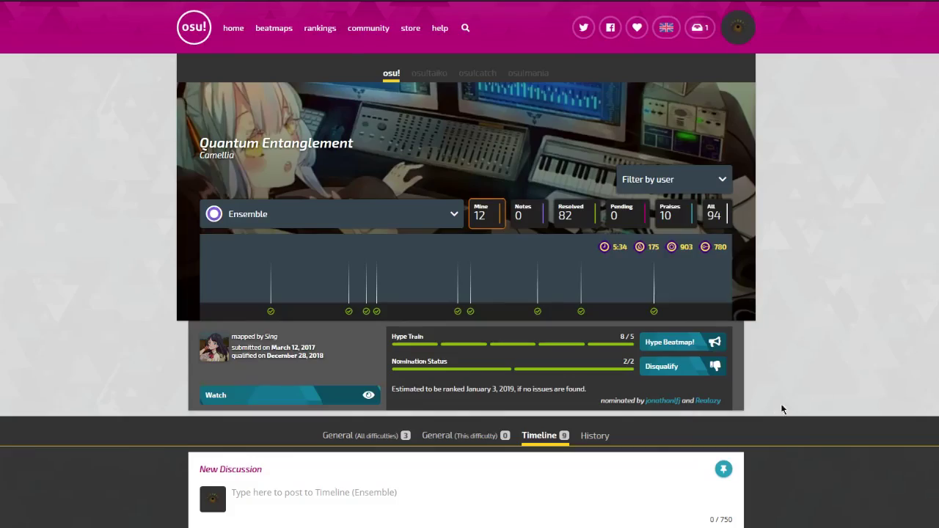
# Step: Scroll down through the beatmap's discussion timeline and back up
pyautogui.scroll(-6, 782, 410)
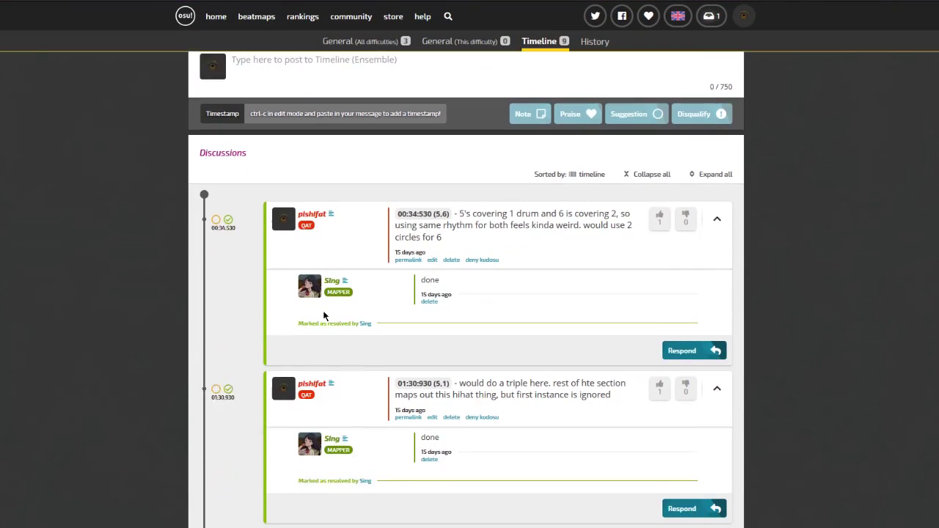
pyautogui.scroll(-5, 579, 374)
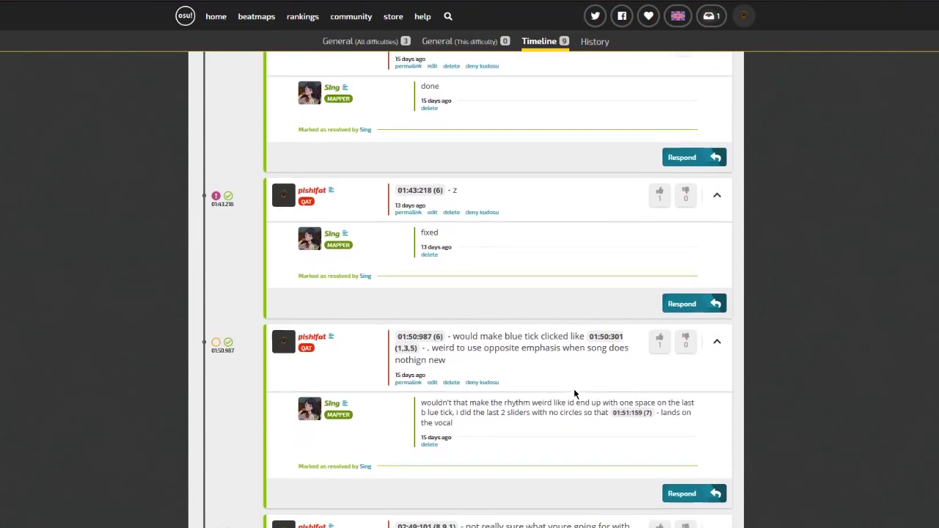
pyautogui.scroll(-2, 574, 394)
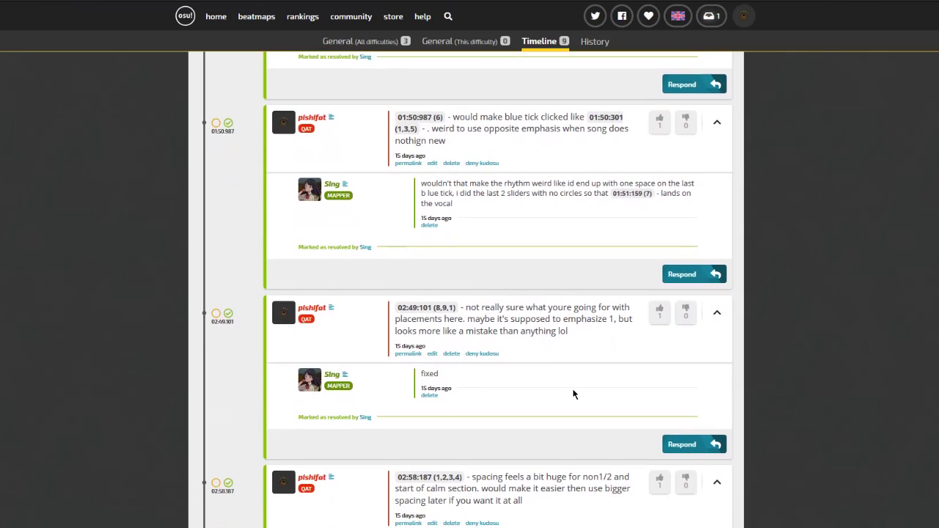
pyautogui.scroll(-1, 571, 389)
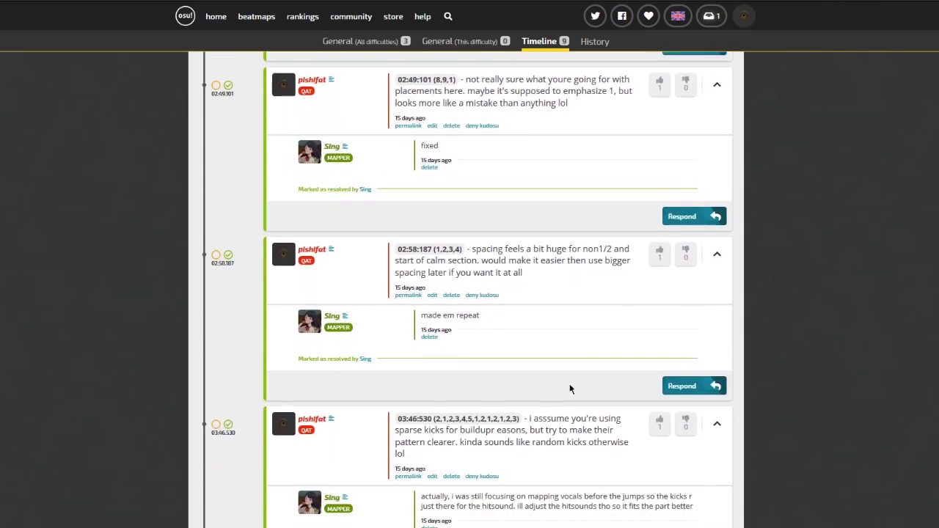
pyautogui.scroll(-1, 571, 388)
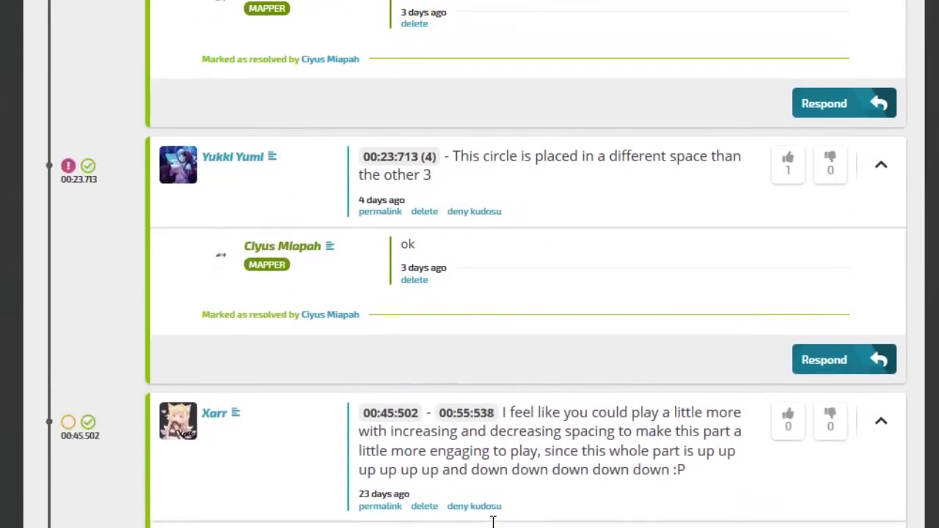
pyautogui.scroll(15, 493, 521)
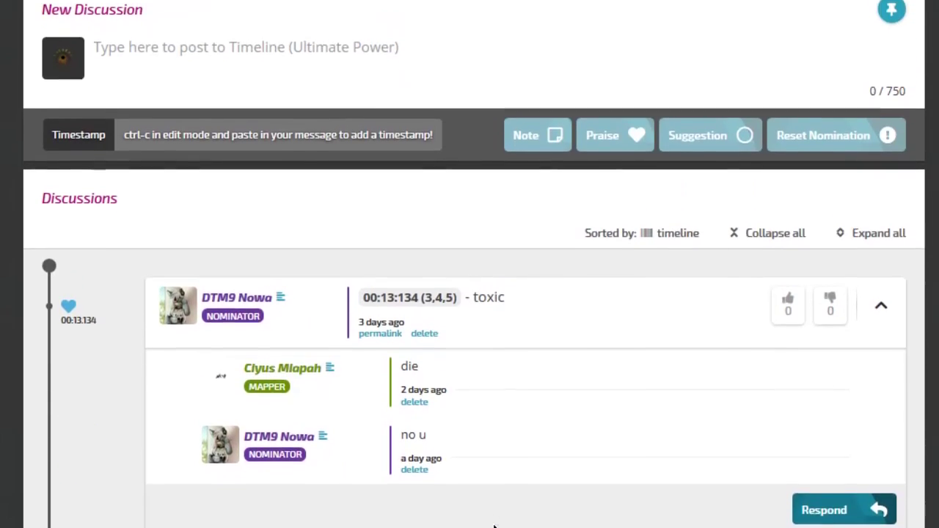
pyautogui.scroll(1, 493, 521)
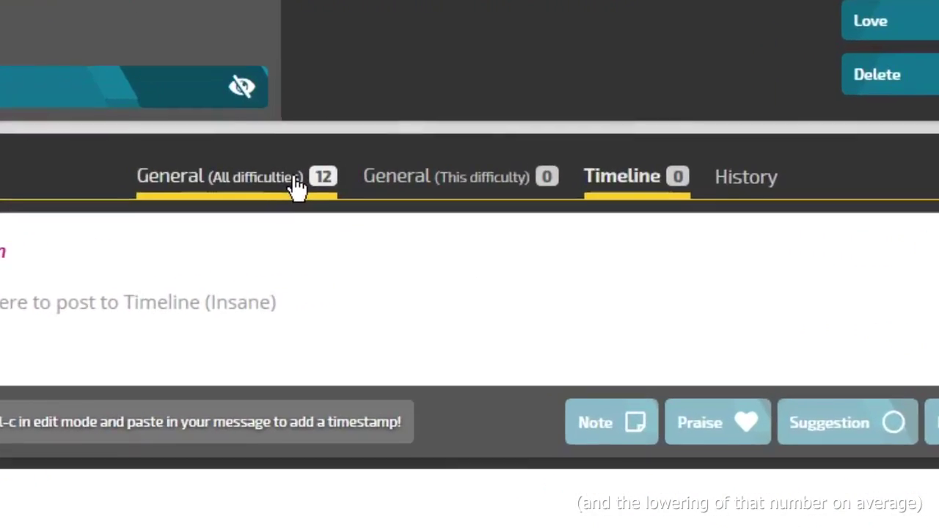
# Step: View the General (All difficulties) discussions and scroll through the posts
pyautogui.click(359, 206)
pyautogui.scroll(-10, 384, 282)
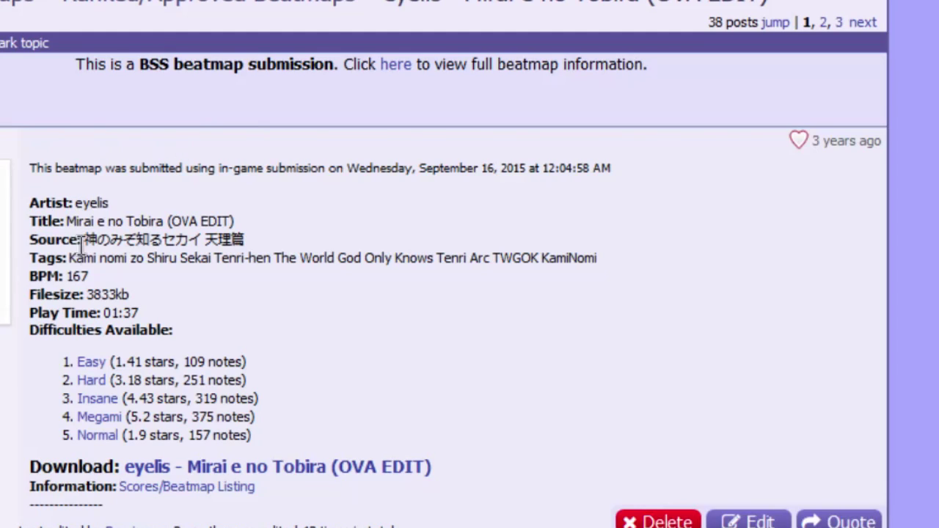
pyautogui.scroll(-6, 81, 250)
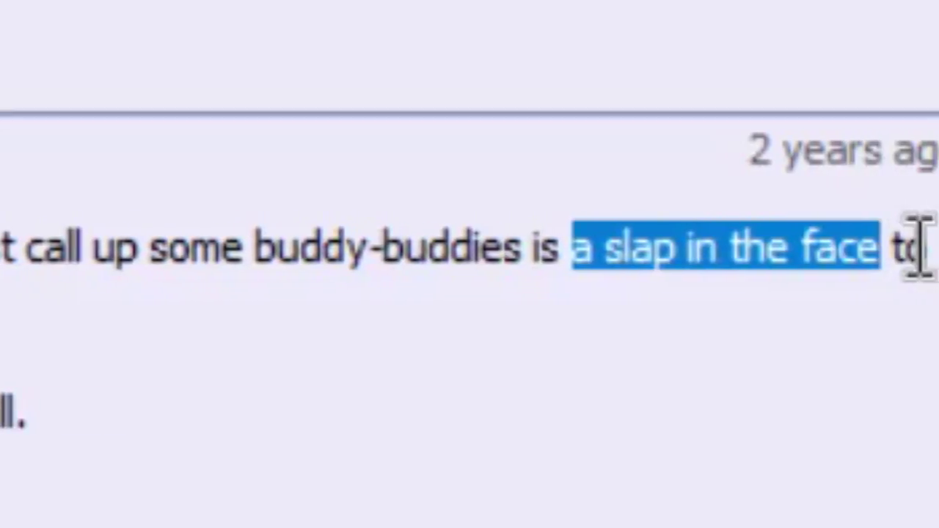
pyautogui.scroll(-15, 470, 264)
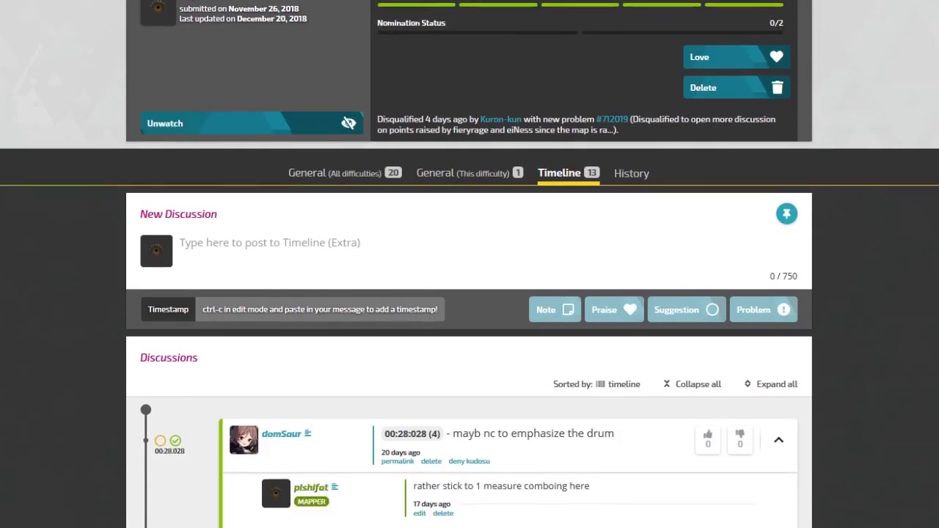
# Step: Toggle the discussion sort to last update and back, and compare this-difficulty and all-difficulties views
pyautogui.scroll(-2, 792, 316)
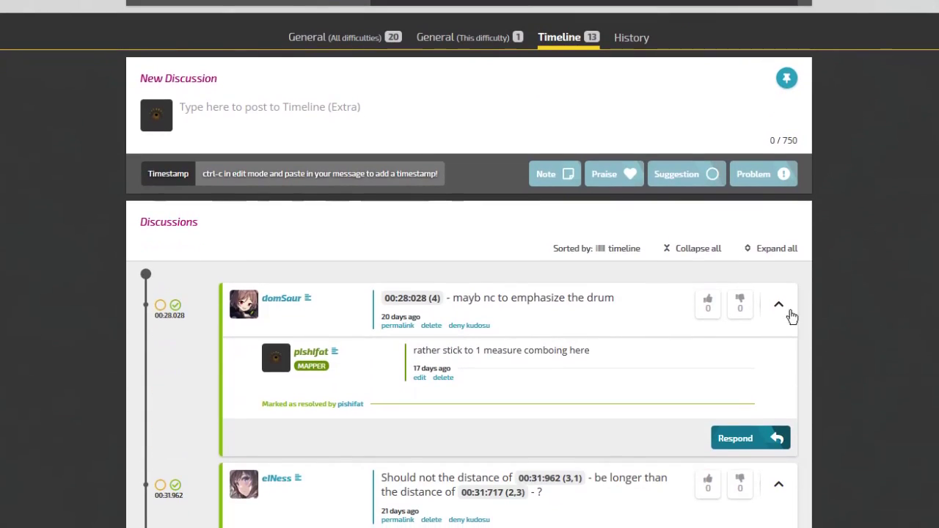
pyautogui.click(635, 258)
pyautogui.click(636, 258)
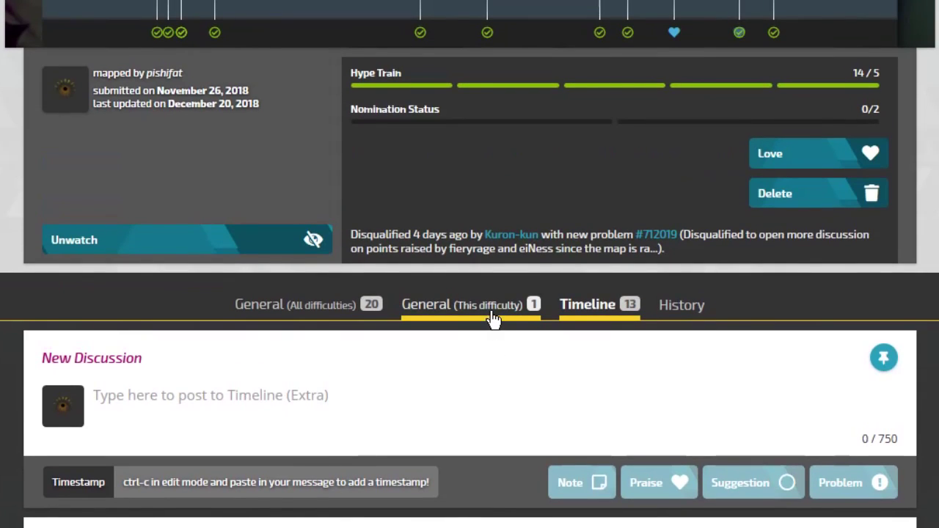
pyautogui.click(494, 319)
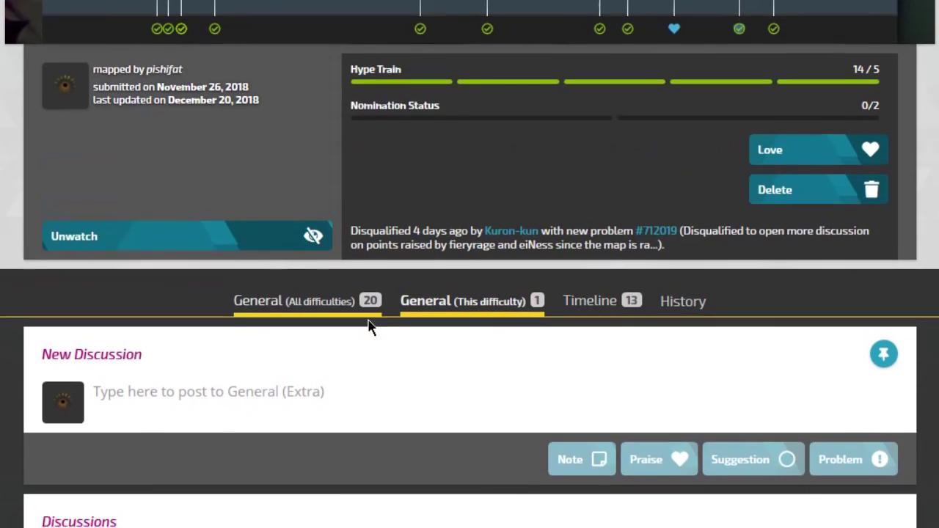
pyautogui.scroll(-3, 357, 150)
pyautogui.click(294, 115)
pyautogui.scroll(-3, 450, 279)
pyautogui.scroll(9, 404, 144)
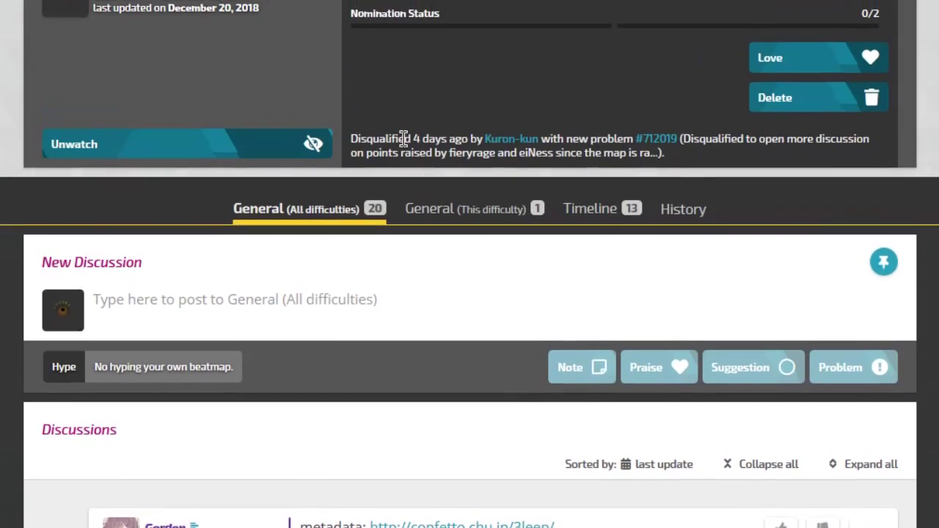
# Step: Switch to the guest mapper's Insane difficulty and show its Timeline discussions
pyautogui.click(292, 73)
pyautogui.click(249, 168)
pyautogui.click(266, 192)
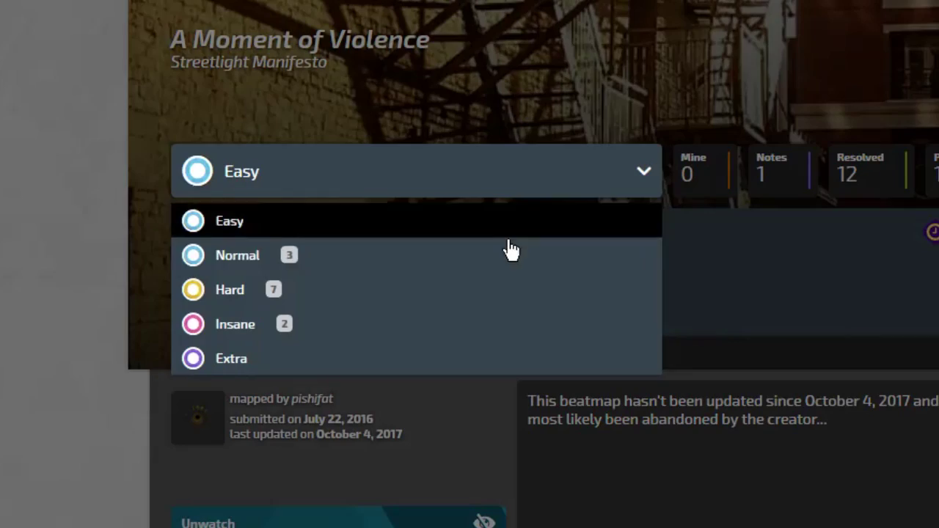
pyautogui.click(509, 254)
# Step: Flip through the Normal, Hard, Insane and Extra difficulty discussions, comparing their Resolved counts
pyautogui.click(518, 196)
pyautogui.click(520, 291)
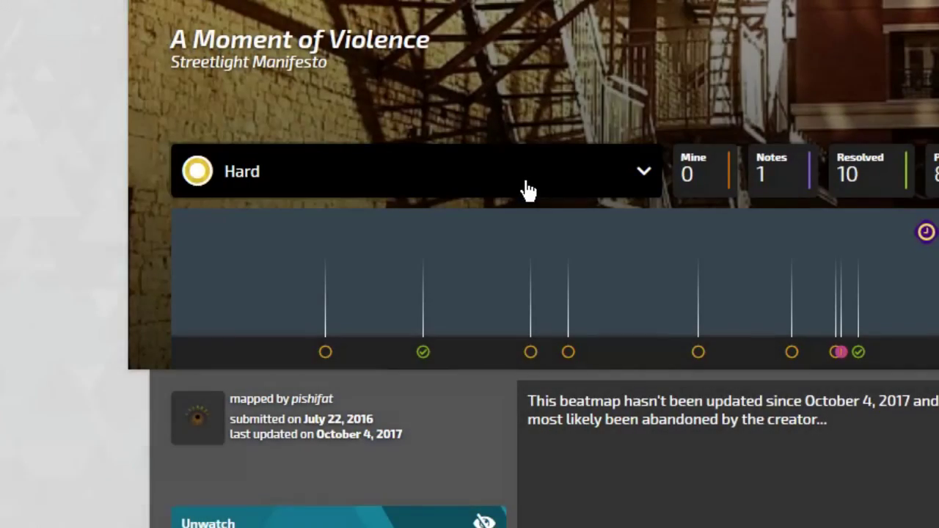
pyautogui.click(528, 190)
pyautogui.click(528, 328)
pyautogui.click(537, 184)
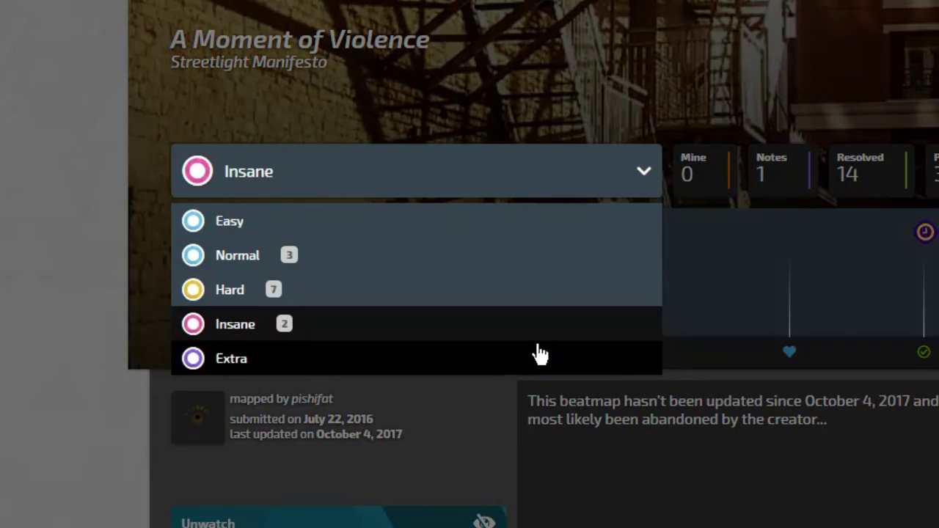
pyautogui.click(540, 356)
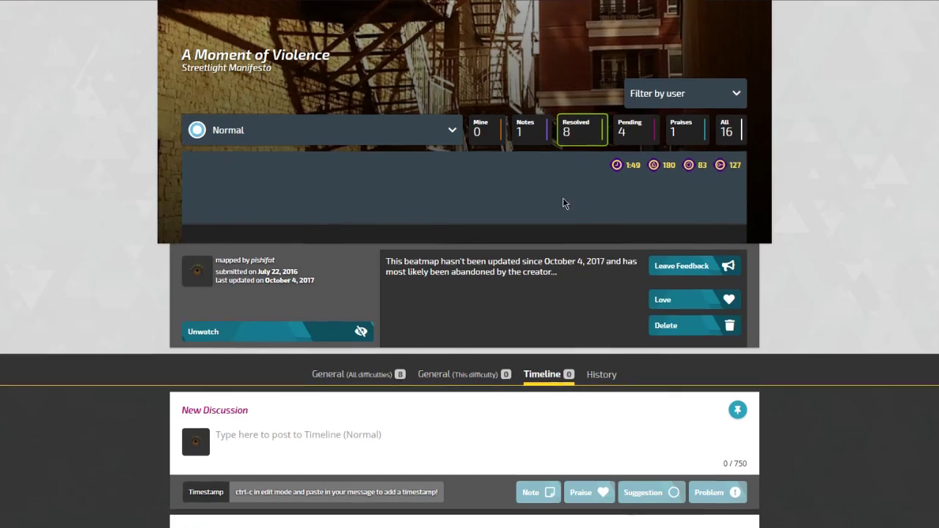
pyautogui.scroll(-2, 524, 277)
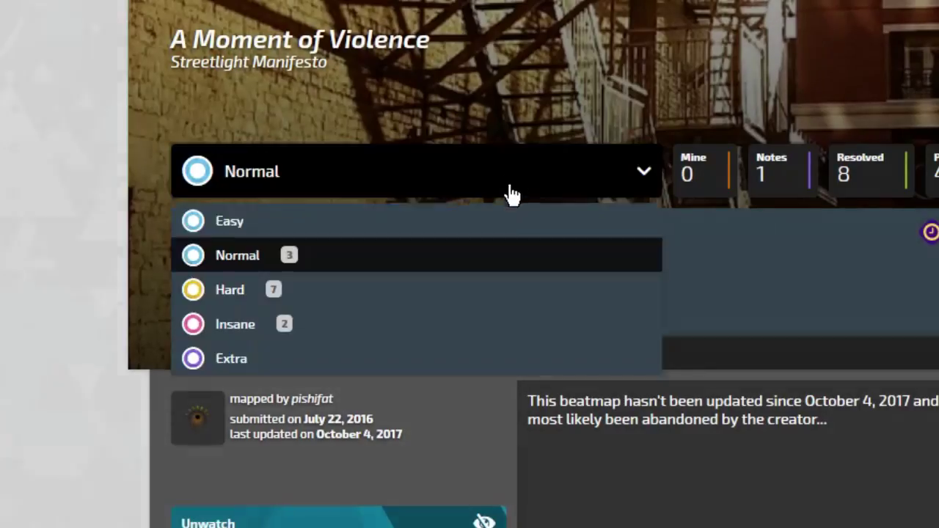
# Step: Step through the Easy, Normal, Hard, Insane and Extra discussions again
pyautogui.click(512, 221)
pyautogui.click(509, 180)
pyautogui.click(509, 254)
pyautogui.click(518, 189)
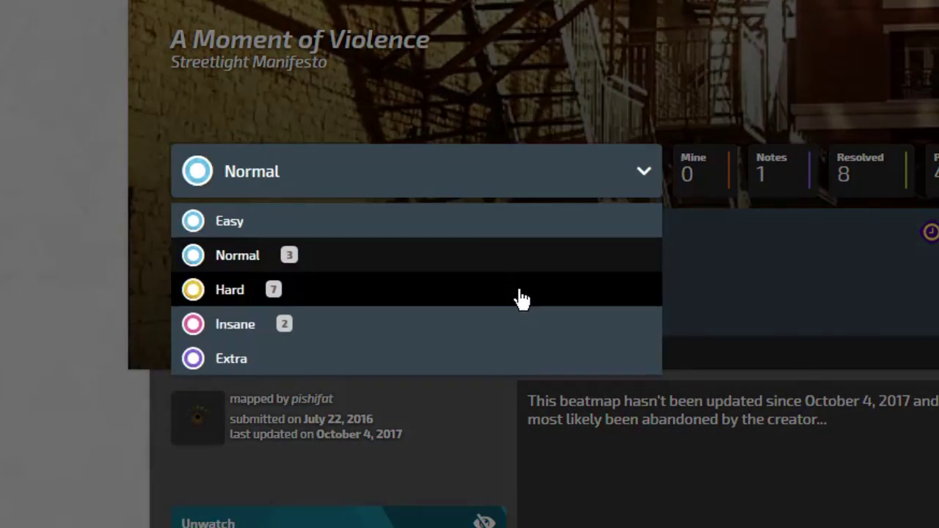
pyautogui.click(520, 297)
pyautogui.click(524, 185)
pyautogui.click(530, 327)
pyautogui.click(535, 184)
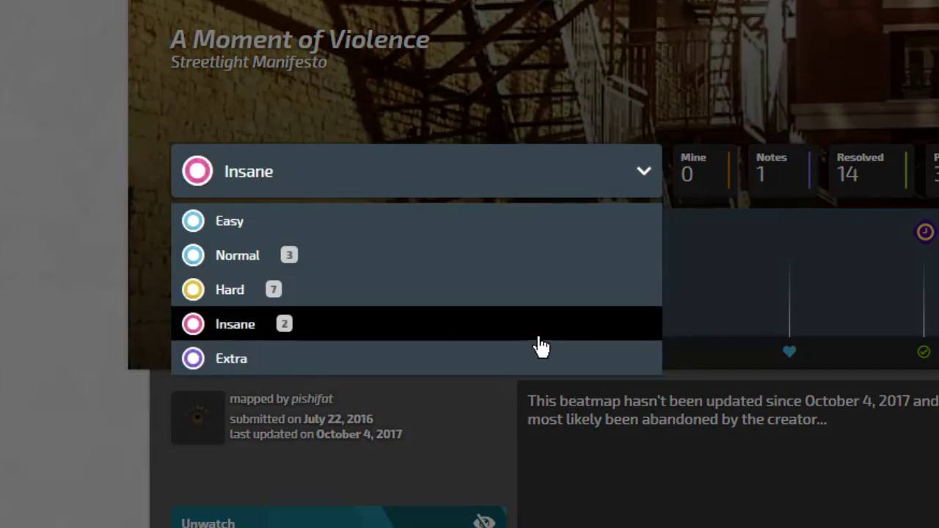
pyautogui.click(540, 355)
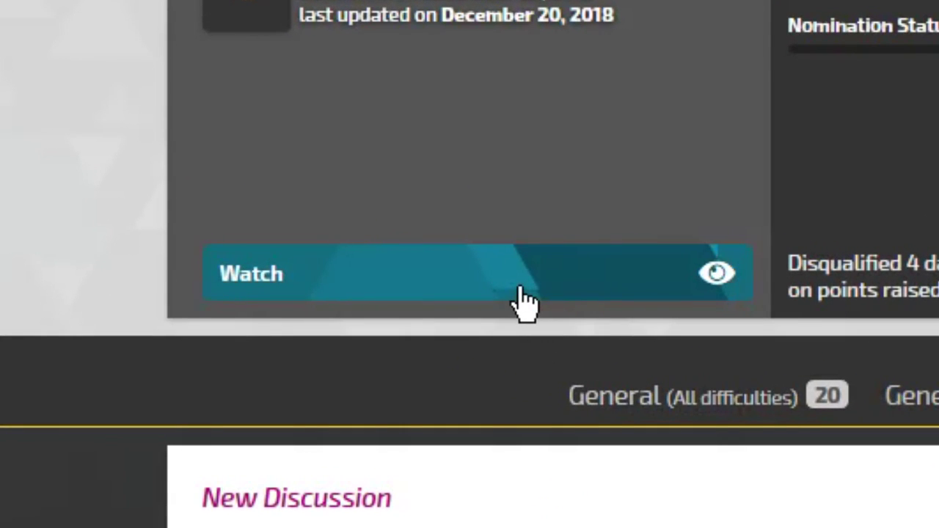
# Step: Watch the beatmap for updates and scroll its Timeline discussions
pyautogui.click(335, 264)
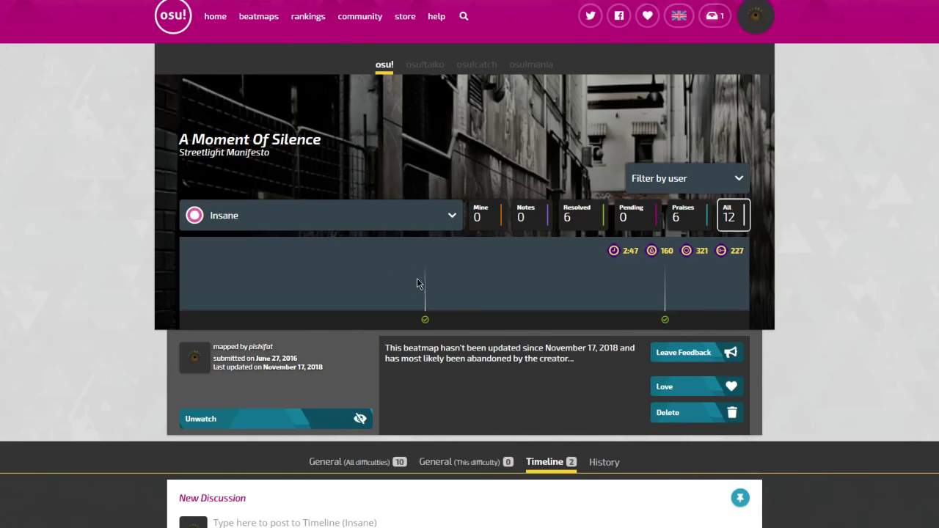
pyautogui.scroll(-9, 481, 389)
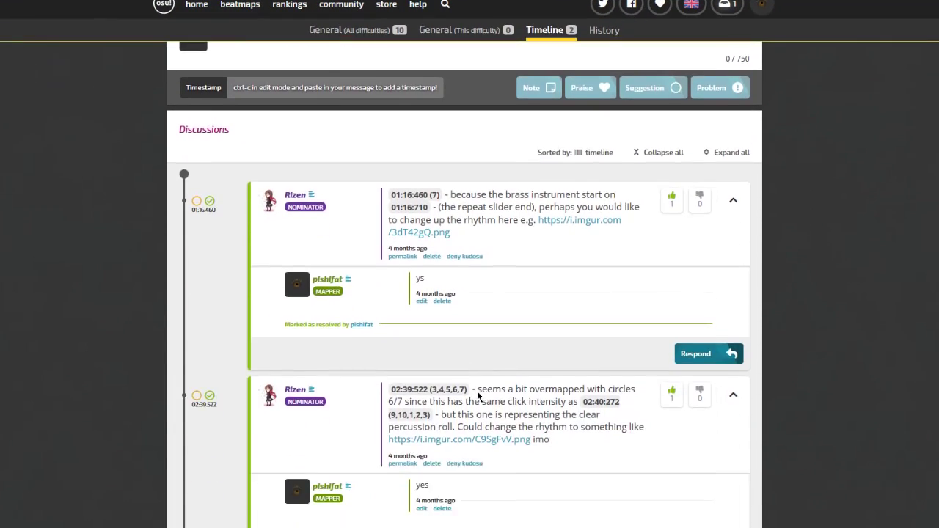
pyautogui.scroll(6, 477, 392)
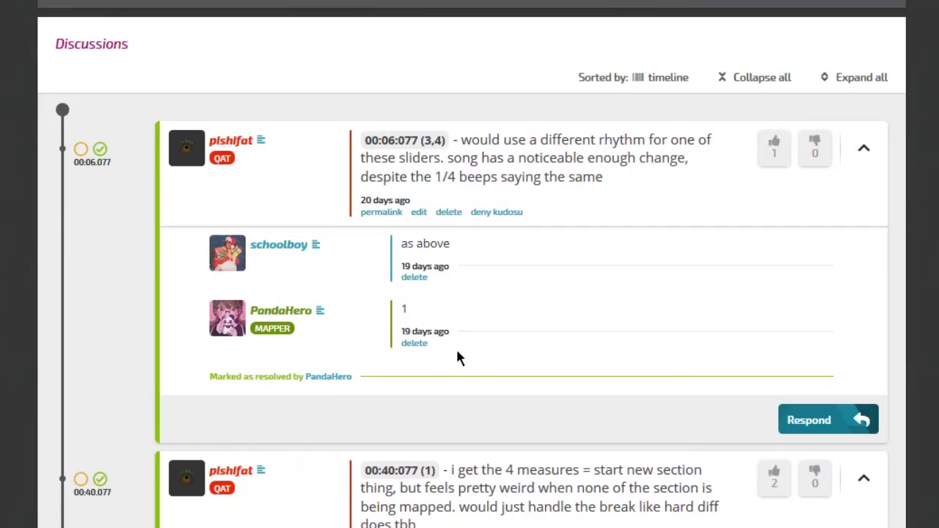
pyautogui.scroll(10, 411, 257)
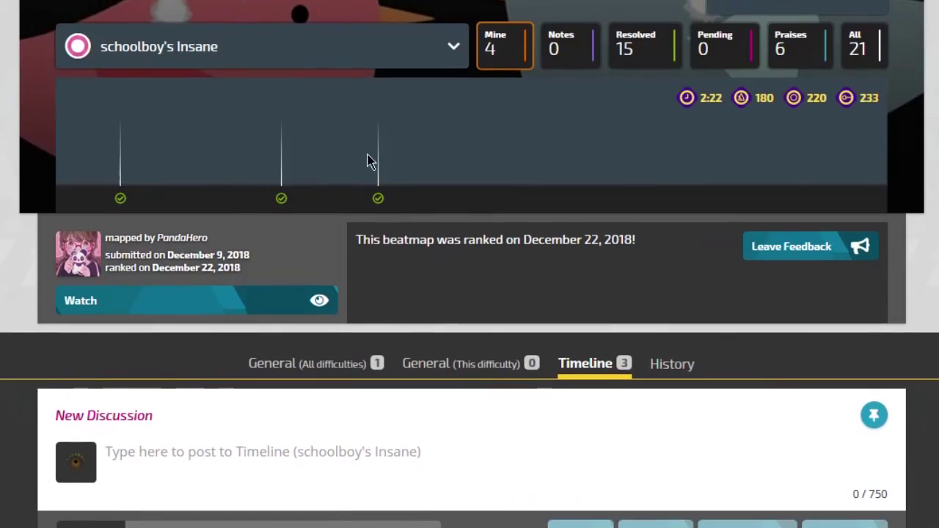
# Step: Check the Hard and Normal difficulty discussions, then unwatch the beatmap
pyautogui.click(340, 55)
pyautogui.click(311, 153)
pyautogui.scroll(-8, 441, 240)
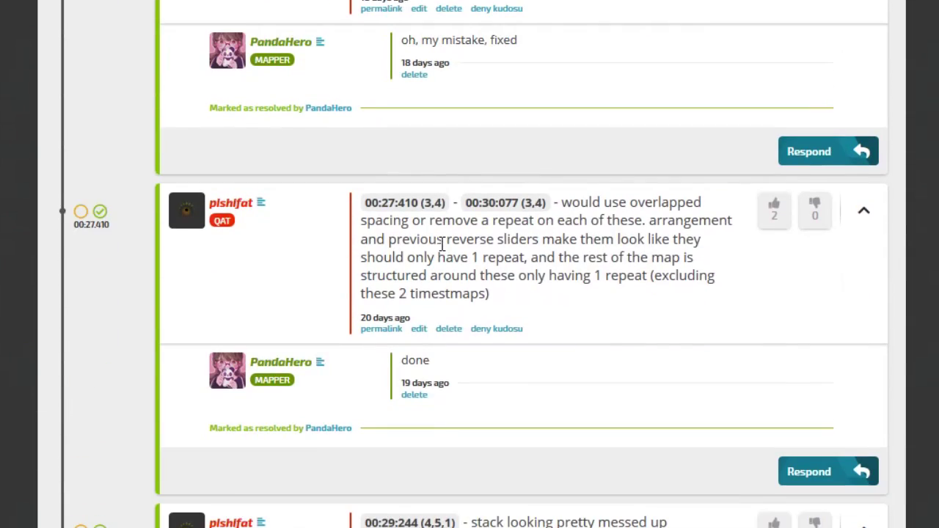
pyautogui.scroll(8, 441, 241)
pyautogui.click(345, 140)
pyautogui.click(342, 210)
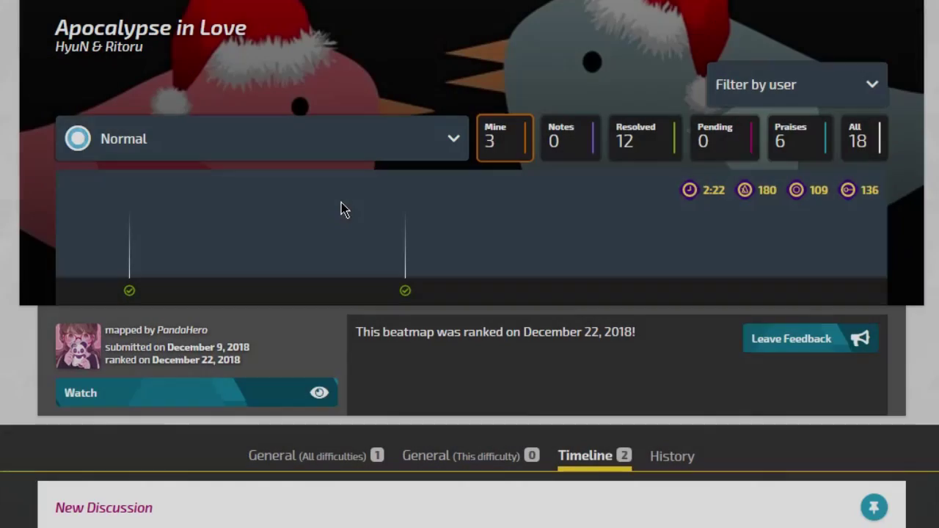
pyautogui.scroll(-10, 437, 273)
pyautogui.scroll(6, 437, 273)
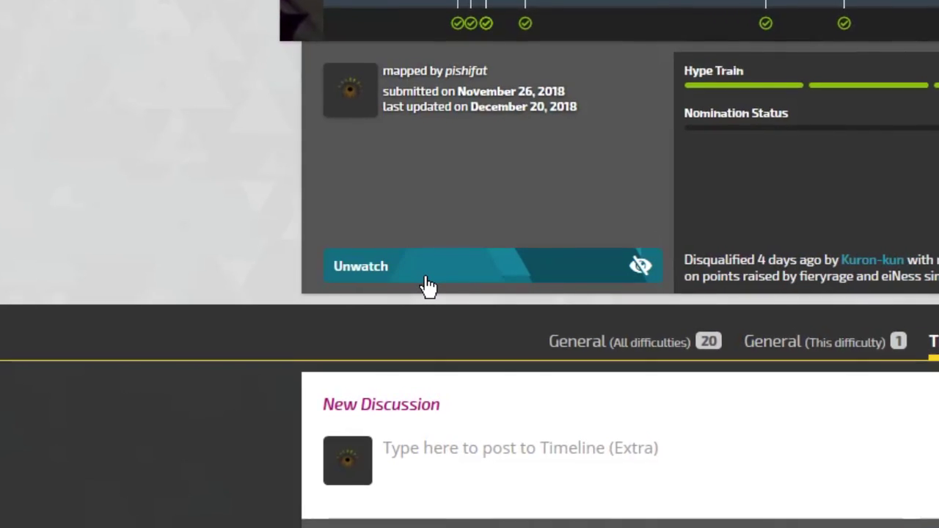
pyautogui.click(427, 280)
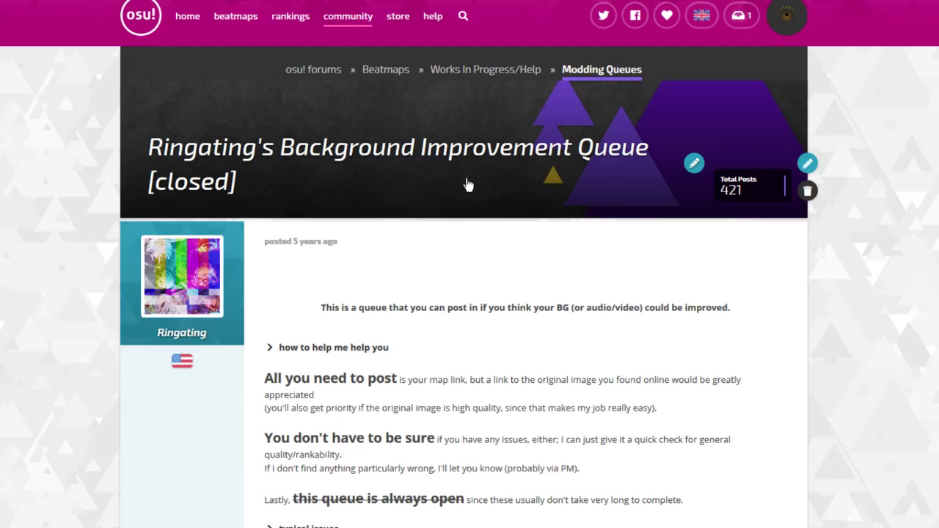
pyautogui.scroll(-5, 515, 218)
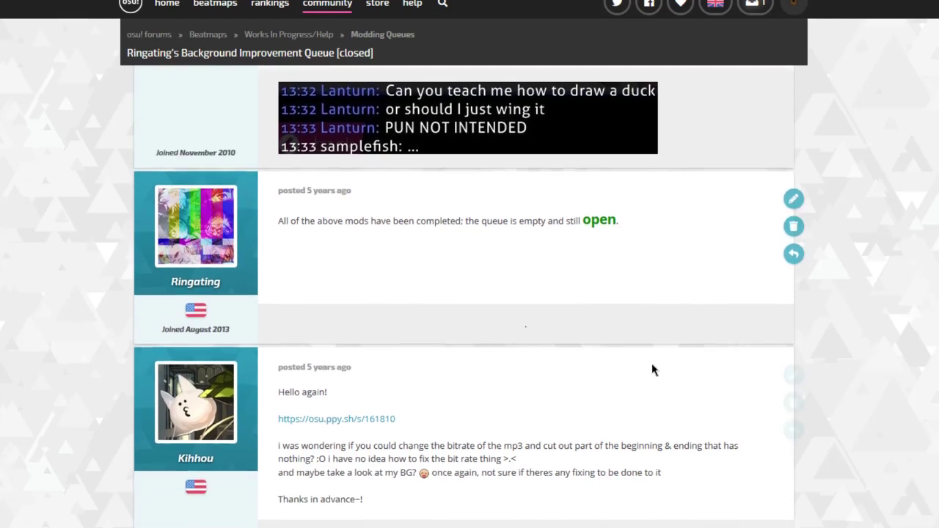
# Step: Scroll down through the osu! forum thread's posts
pyautogui.scroll(-5, 651, 371)
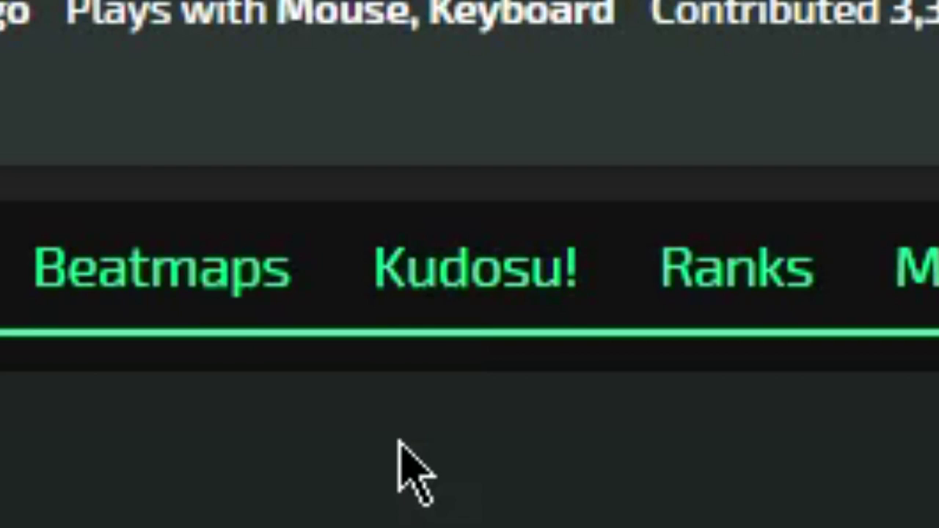
# Step: Open the profile's kudosu statistics and expand its history to older modding votes
pyautogui.click(504, 266)
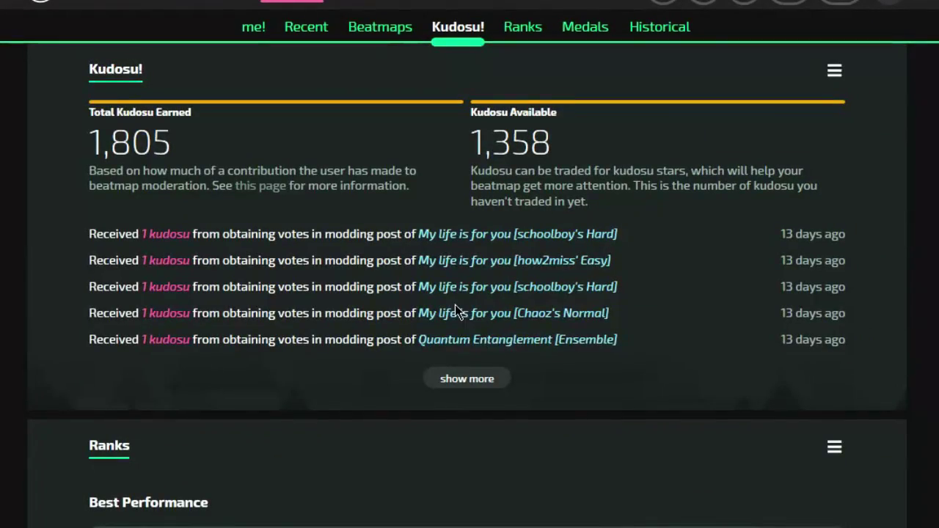
pyautogui.click(468, 378)
pyautogui.scroll(-2, 467, 367)
pyautogui.scroll(-2, 462, 367)
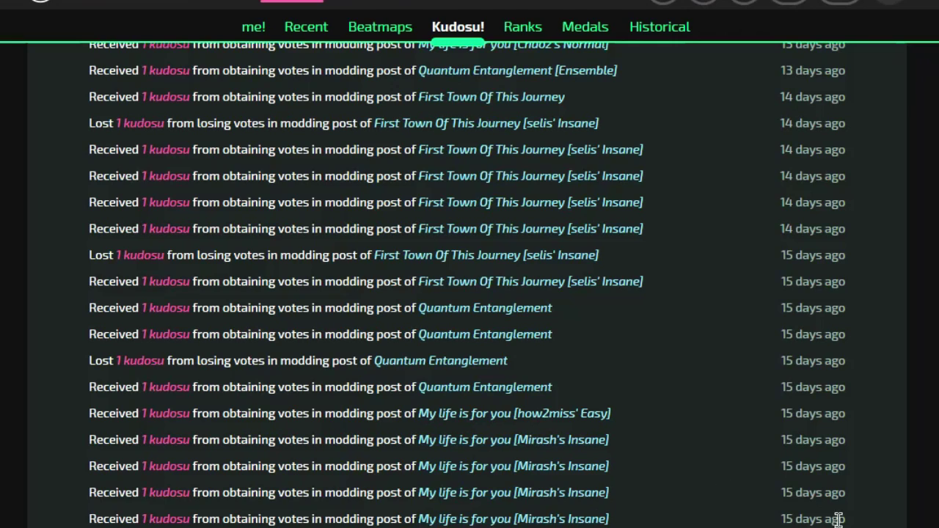
pyautogui.scroll(5, 470, 293)
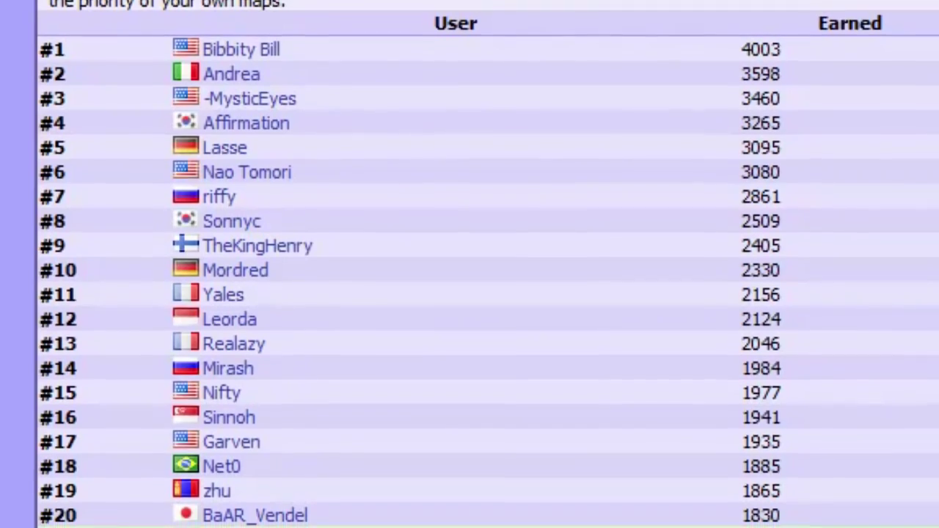
# Step: Scroll the kudosu earned ranking down to users ranked #23 to #42
pyautogui.scroll(-1, 469, 293)
pyautogui.scroll(-3, 470, 294)
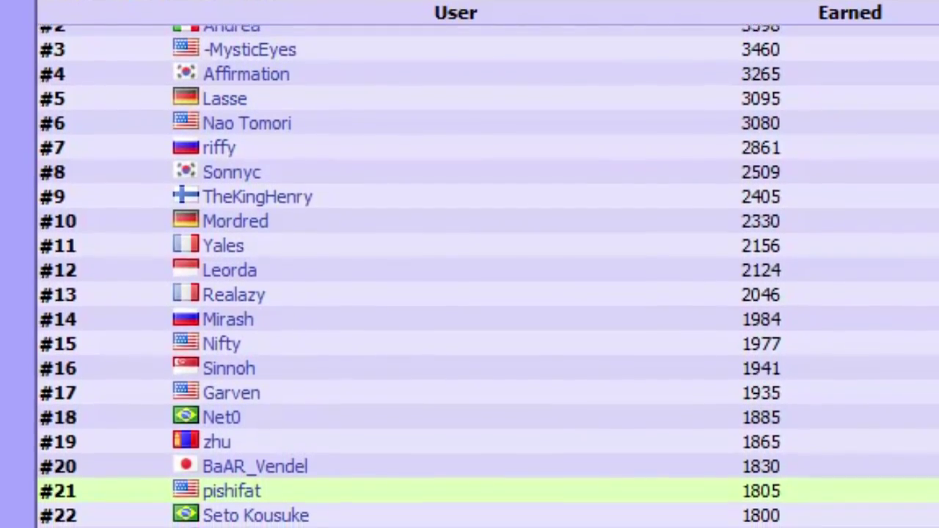
pyautogui.scroll(-3, 470, 294)
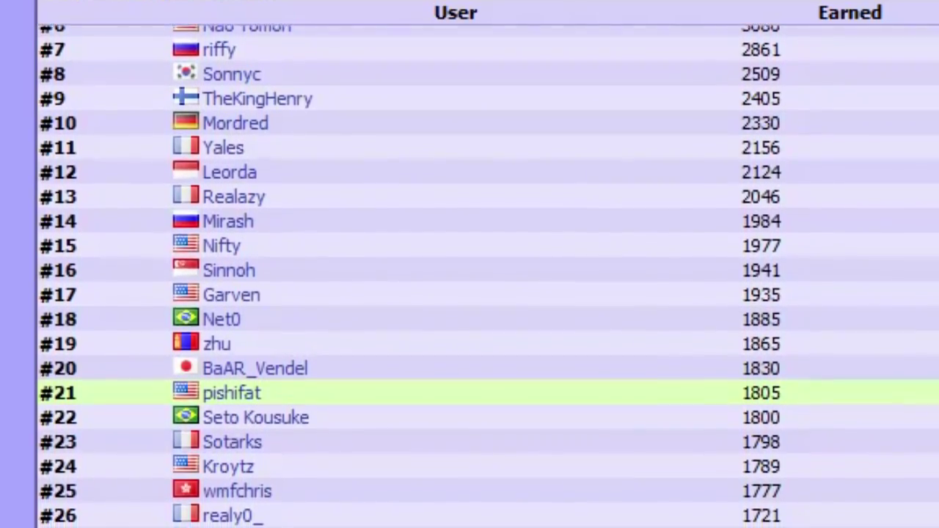
pyautogui.scroll(-3, 469, 294)
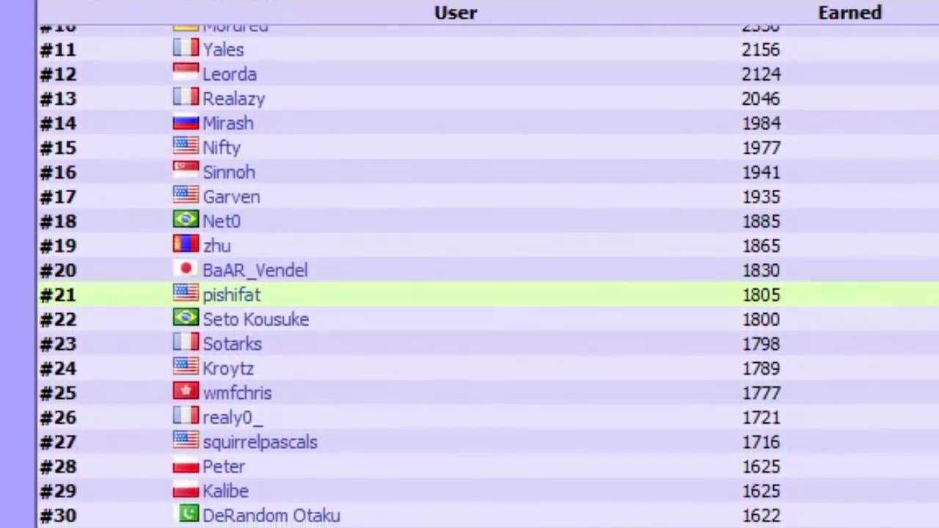
pyautogui.scroll(-3, 470, 294)
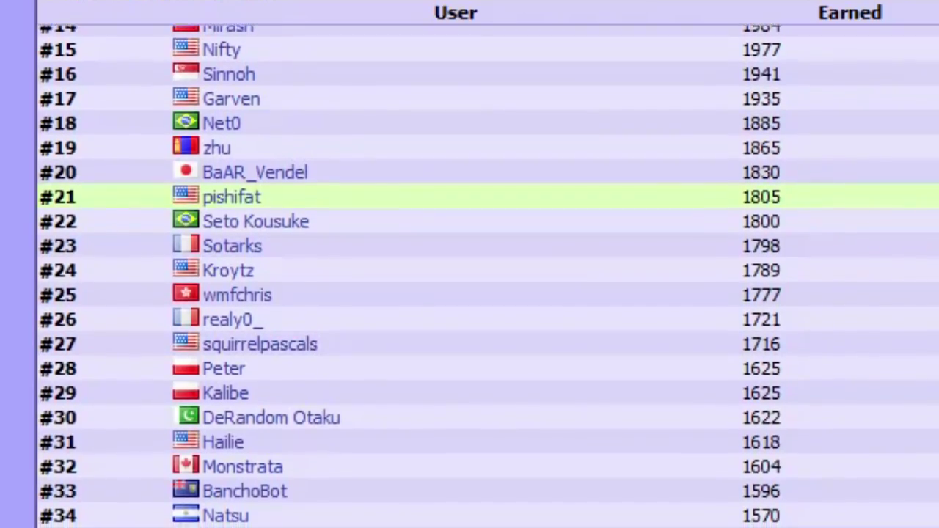
pyautogui.scroll(-3, 469, 294)
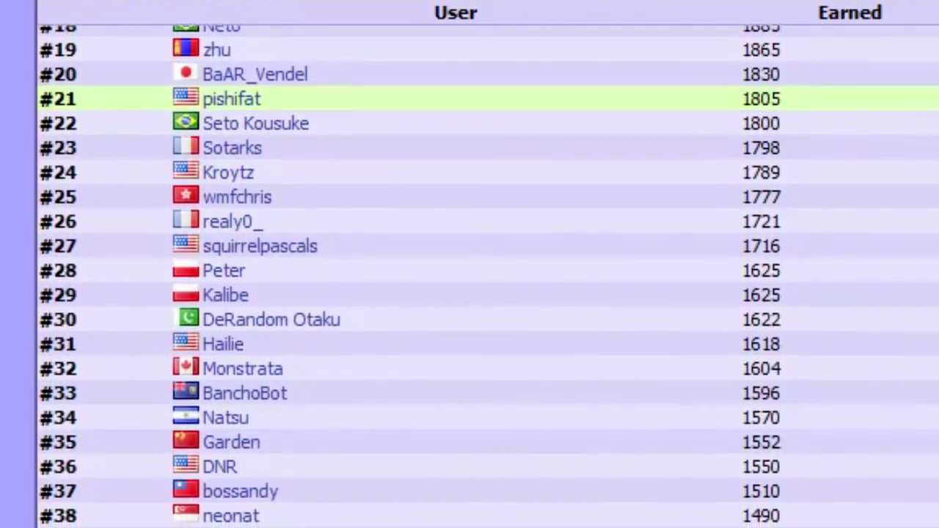
pyautogui.scroll(-3, 470, 293)
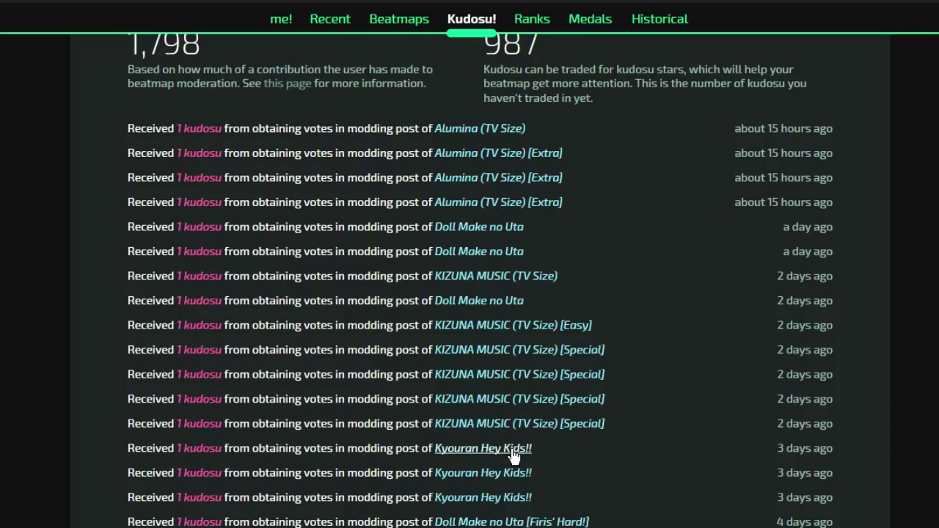
# Step: On the beatmap's discussion page, deny kudosu for the nominator's post asking for 5 hypes
pyautogui.click(511, 450)
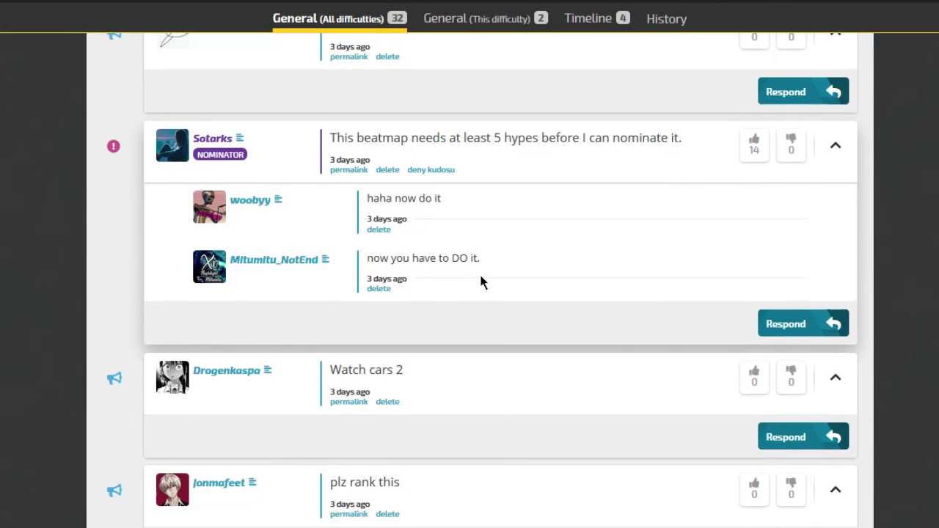
pyautogui.click(439, 172)
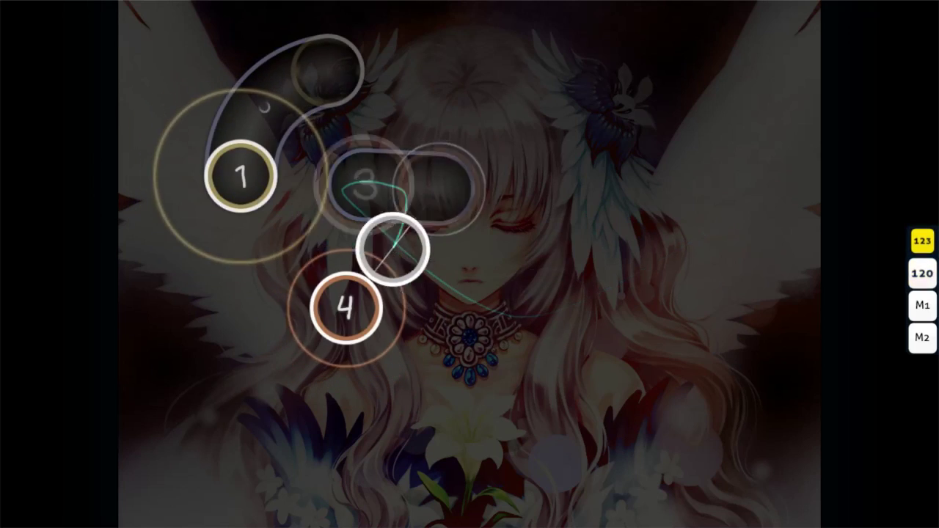
# Step: Tap the first map's circles and sliders in rhythm with the Z and X keys
pyautogui.press('z')
pyautogui.press('x')
pyautogui.press('z')
pyautogui.press('x')
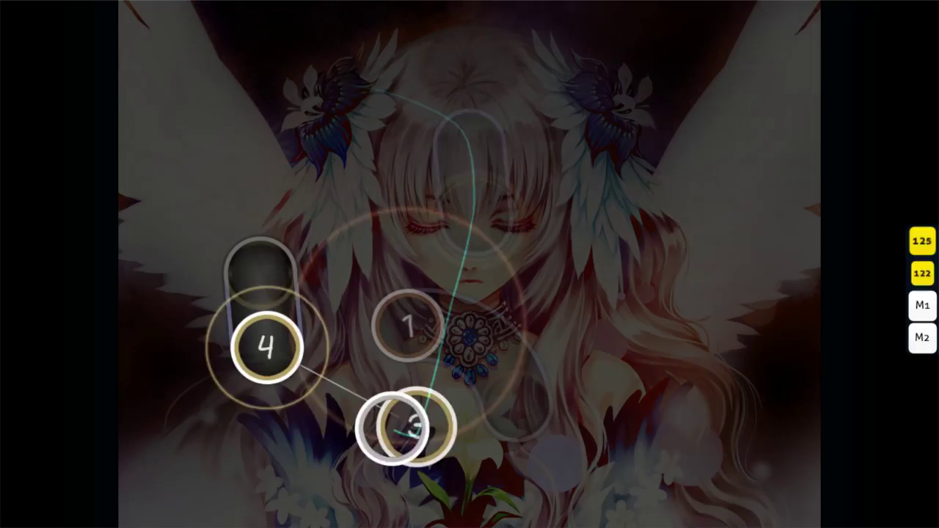
pyautogui.press('z')
pyautogui.press('x')
pyautogui.press('x')
pyautogui.press('z')
pyautogui.press('x')
pyautogui.press('z')
pyautogui.press('x')
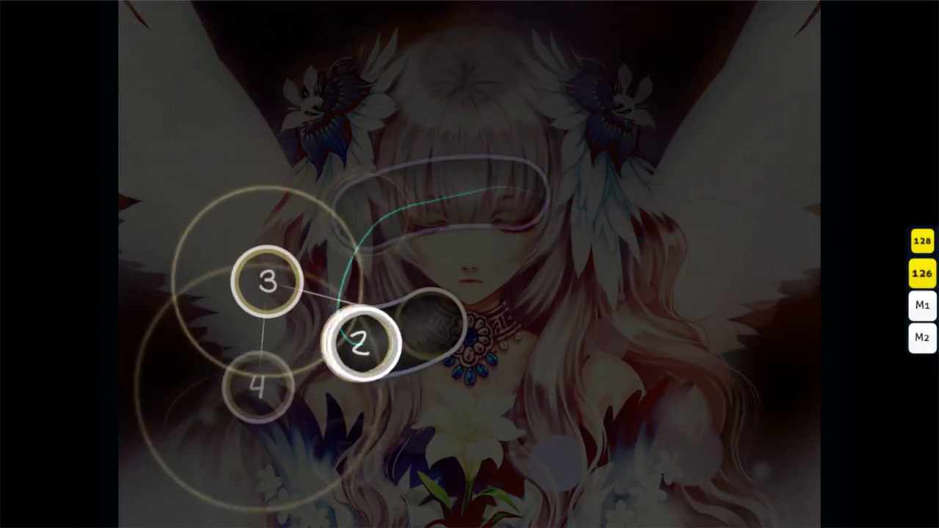
pyautogui.press('z')
pyautogui.press('x')
pyautogui.press('z')
pyautogui.press('x')
pyautogui.press('z')
pyautogui.press('x')
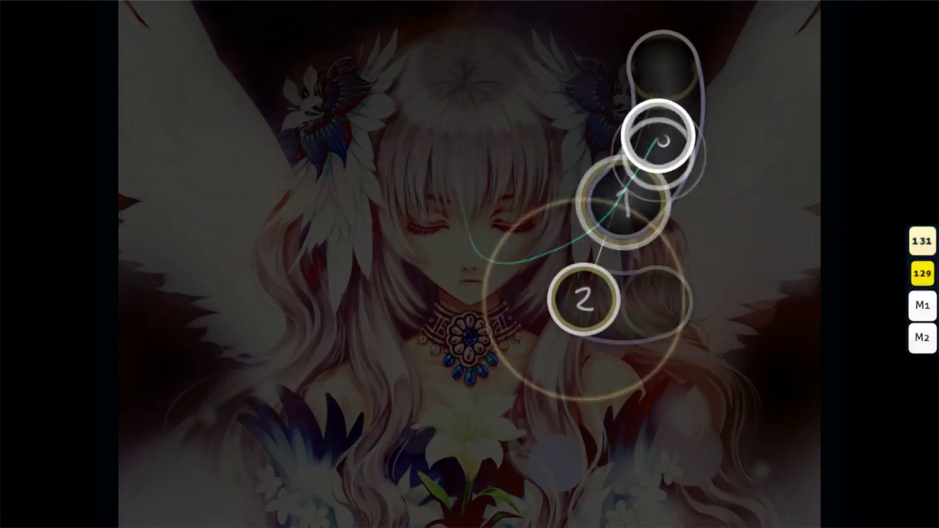
pyautogui.press('z')
pyautogui.press('z')
pyautogui.press('x')
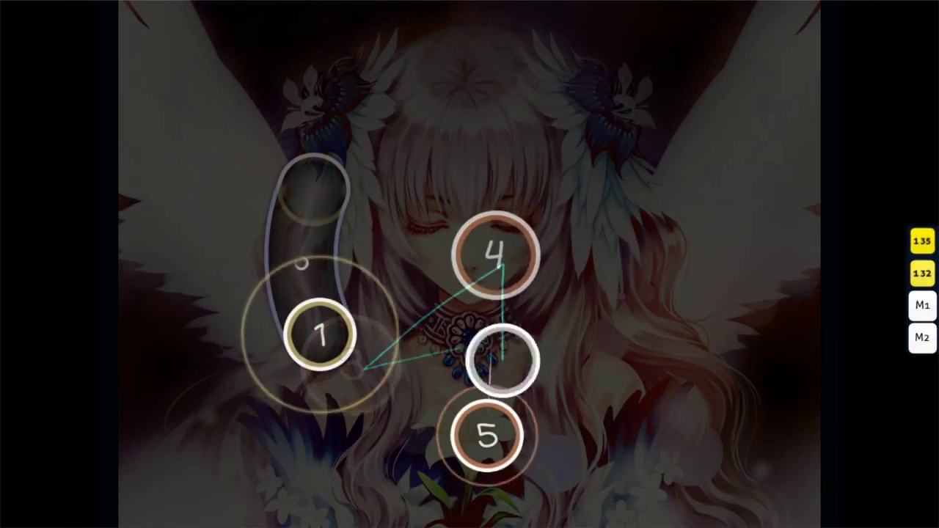
pyautogui.press('z')
pyautogui.press('x')
pyautogui.press('z')
pyautogui.press('x')
pyautogui.press('x')
pyautogui.press('z')
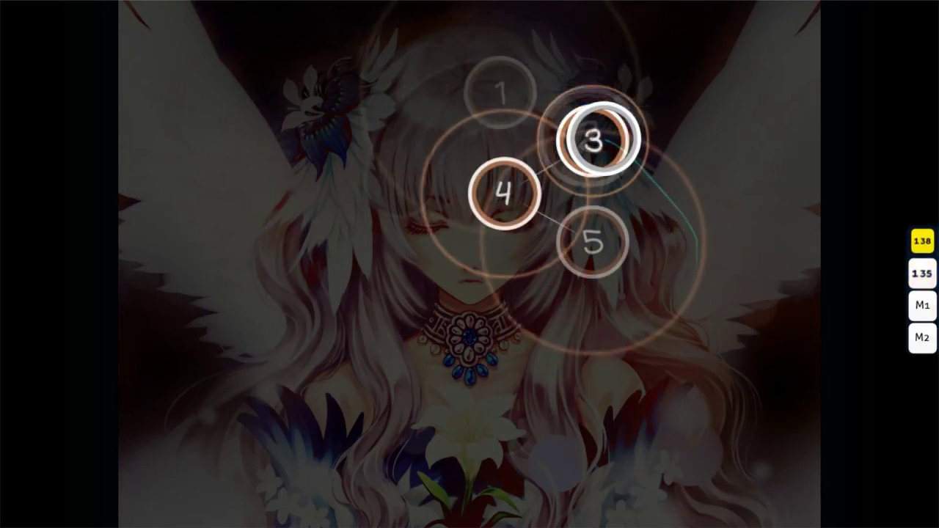
pyautogui.press('z')
pyautogui.press('x')
pyautogui.press('x')
pyautogui.press('z')
pyautogui.press('x')
pyautogui.press('z')
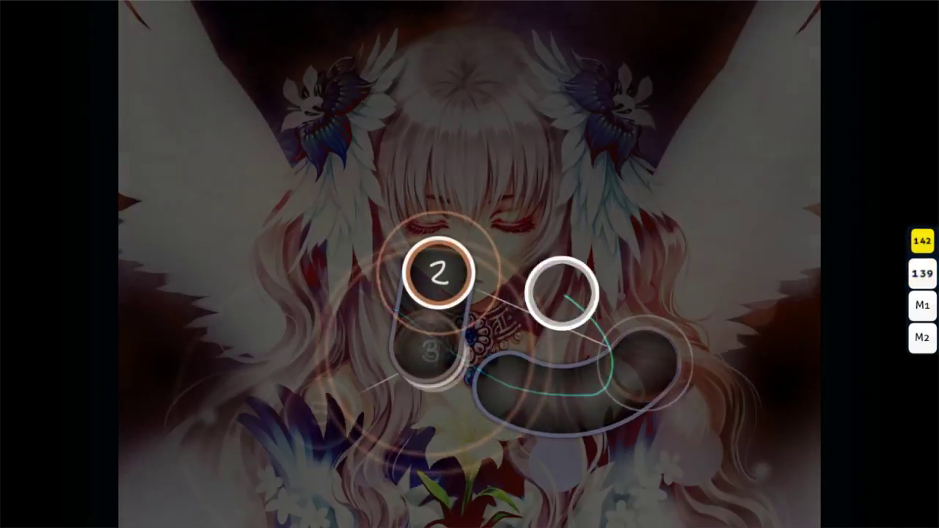
pyautogui.press('z')
pyautogui.press('x')
pyautogui.press('x')
pyautogui.press('z')
pyautogui.press('x')
pyautogui.press('x')
pyautogui.press('z')
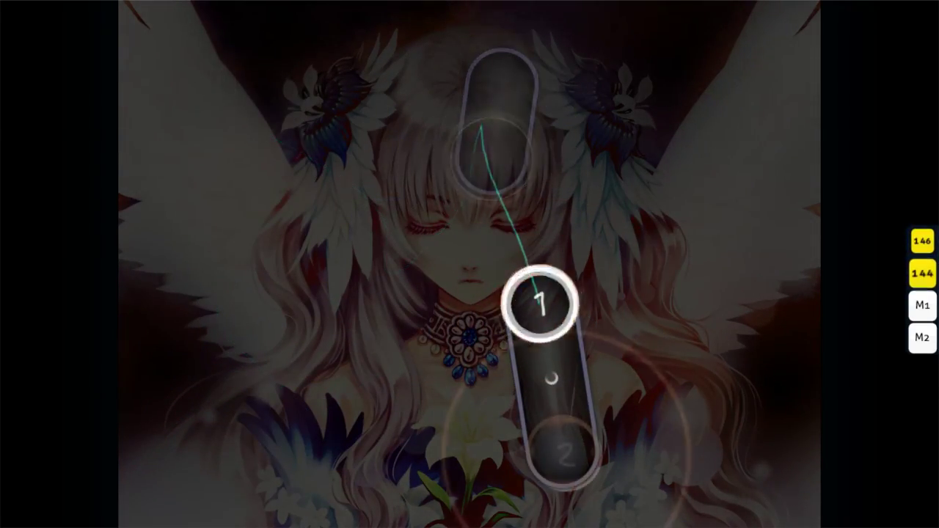
pyautogui.press('z')
pyautogui.press('x')
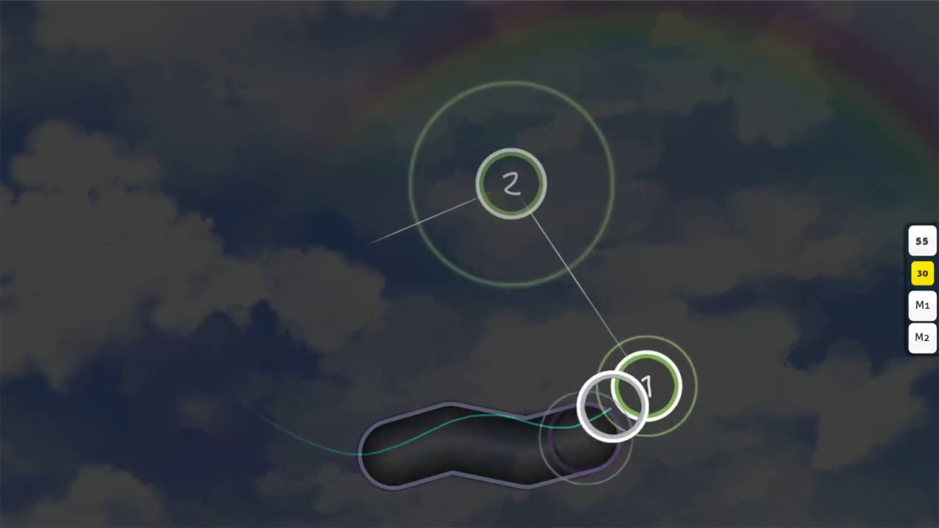
# Step: On the later maps, hit circles 3 and 2, then tap through a circle stream
pyautogui.press('z')
pyautogui.press('z')
pyautogui.press('z')
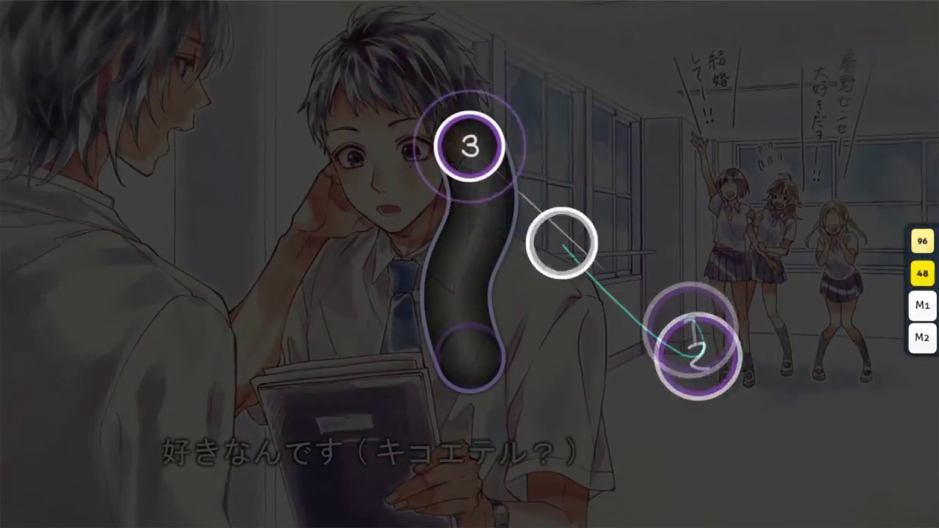
pyautogui.press('z')
pyautogui.press('x')
pyautogui.press('z')
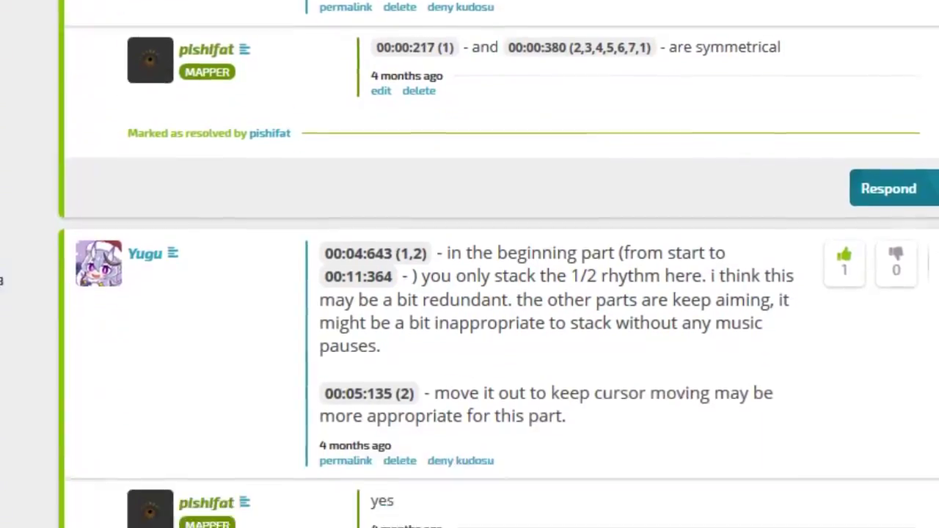
# Step: Scroll through the forum replies, highlighting 'circlejerk' and 'a slap in the face to the community'
pyautogui.scroll(-5, 469, 265)
pyautogui.scroll(-10, 469, 264)
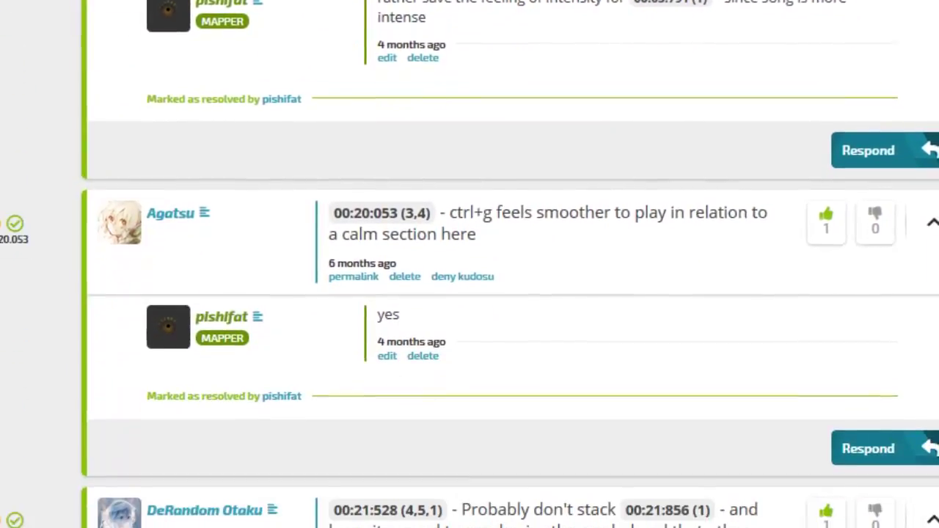
pyautogui.scroll(-10, 469, 264)
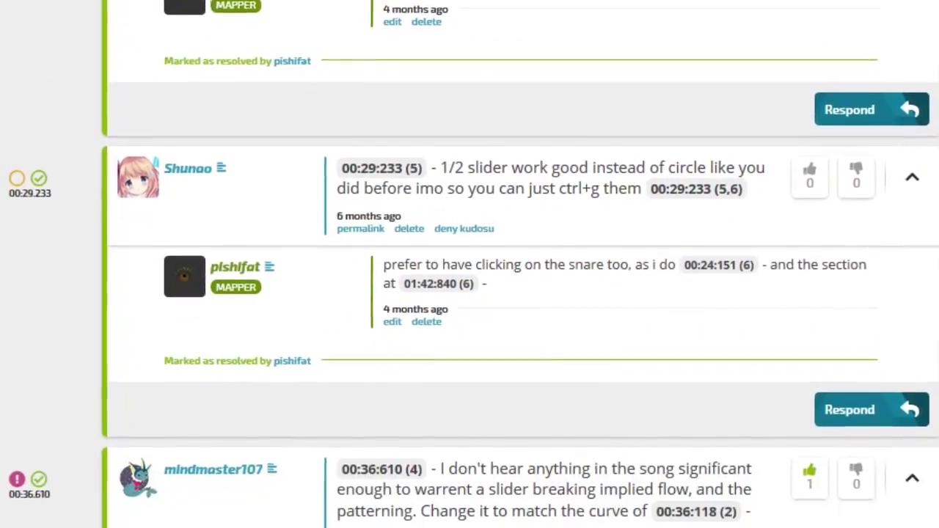
pyautogui.scroll(-10, 470, 264)
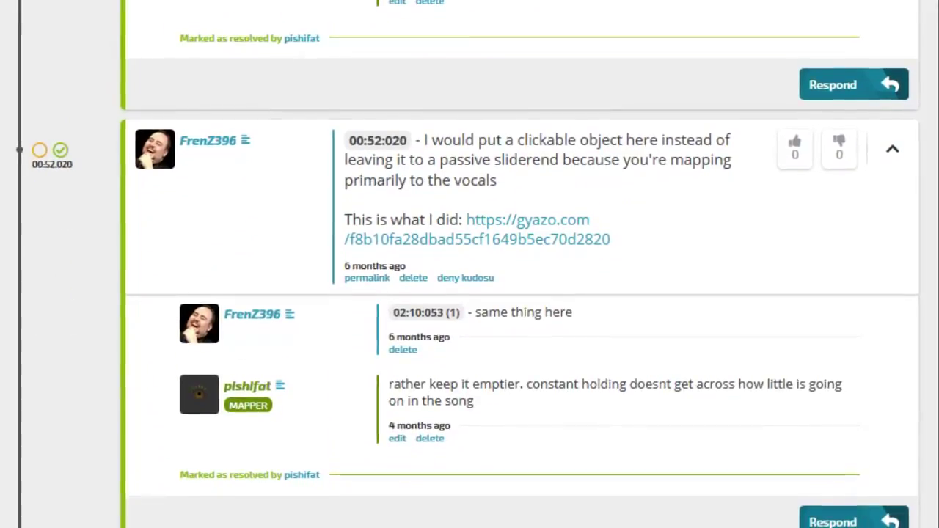
pyautogui.scroll(-8, 470, 264)
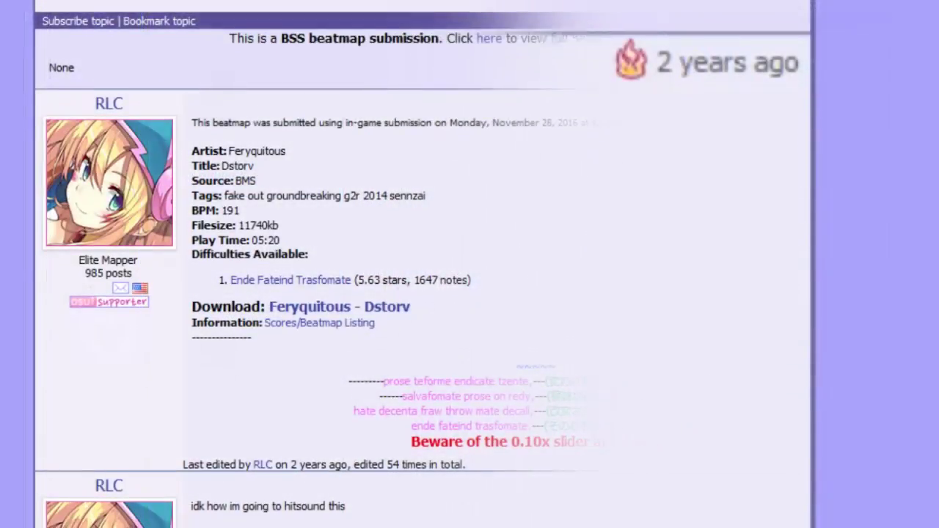
pyautogui.scroll(-10, 470, 264)
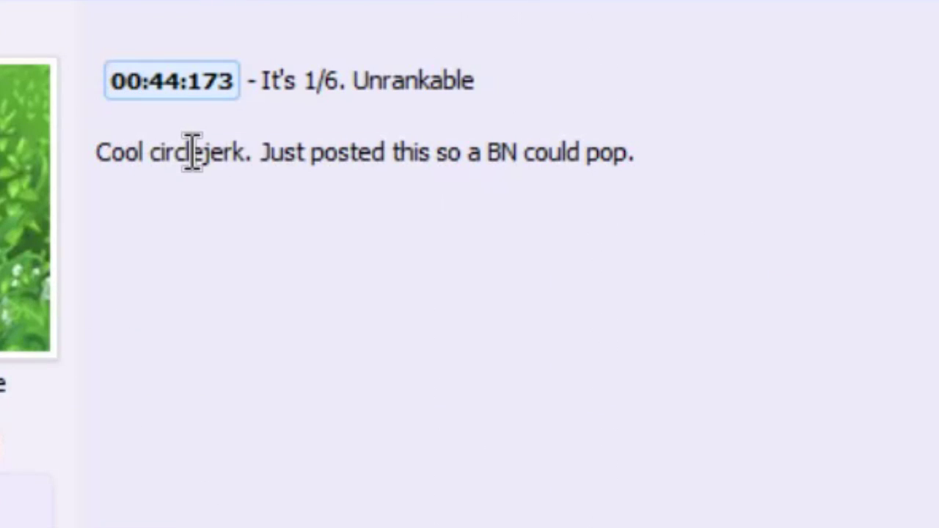
pyautogui.doubleClick(193, 151)
pyautogui.moveTo(784, 390); pyautogui.dragTo(915, 399)
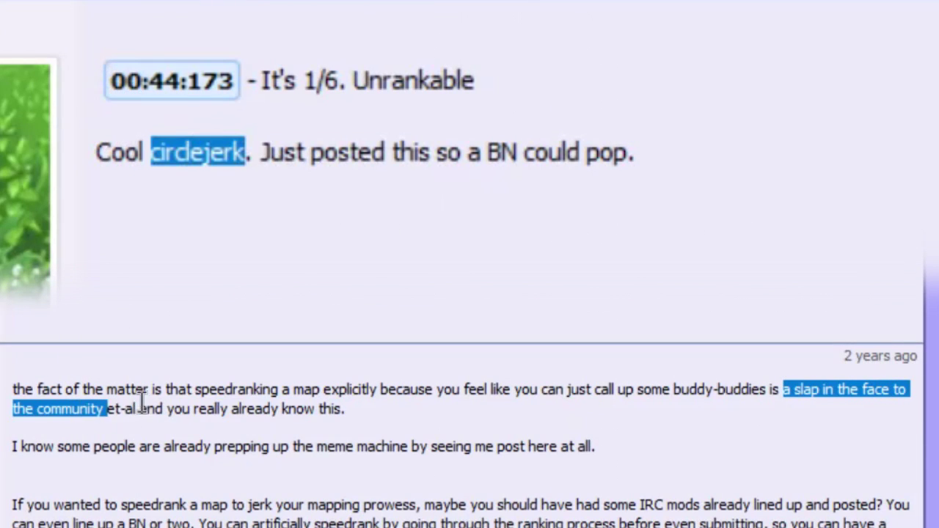